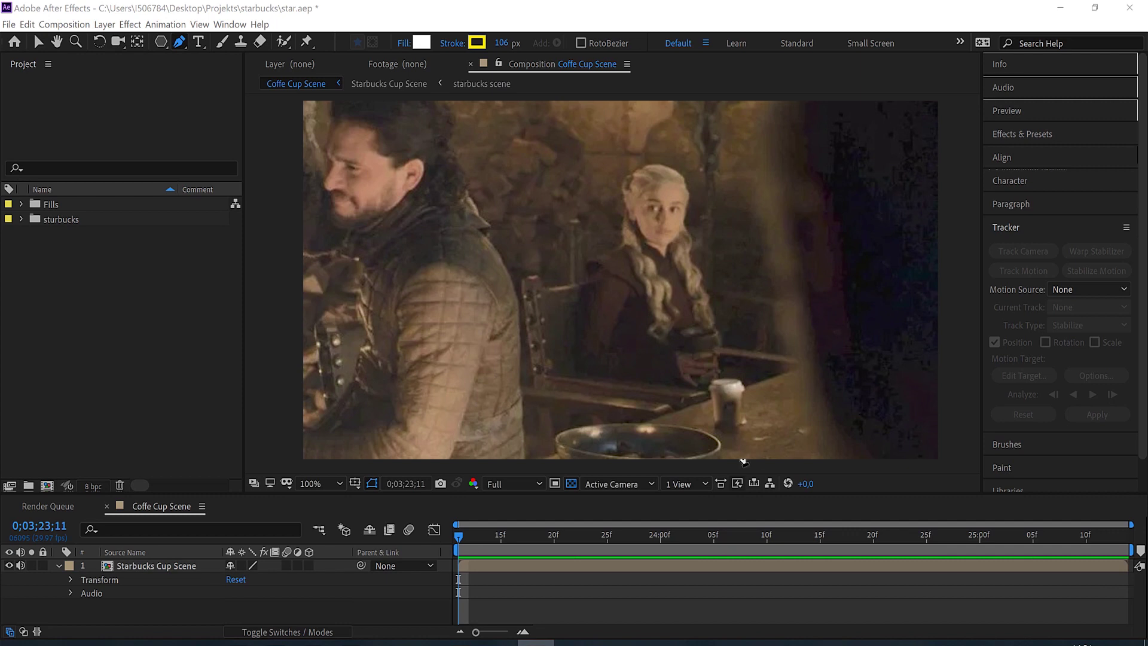
Play a preview of the feast scene and then stop it
{"action": "left_click", "coordinate": [1007, 110]}
{"action": "key", "text": "space"}
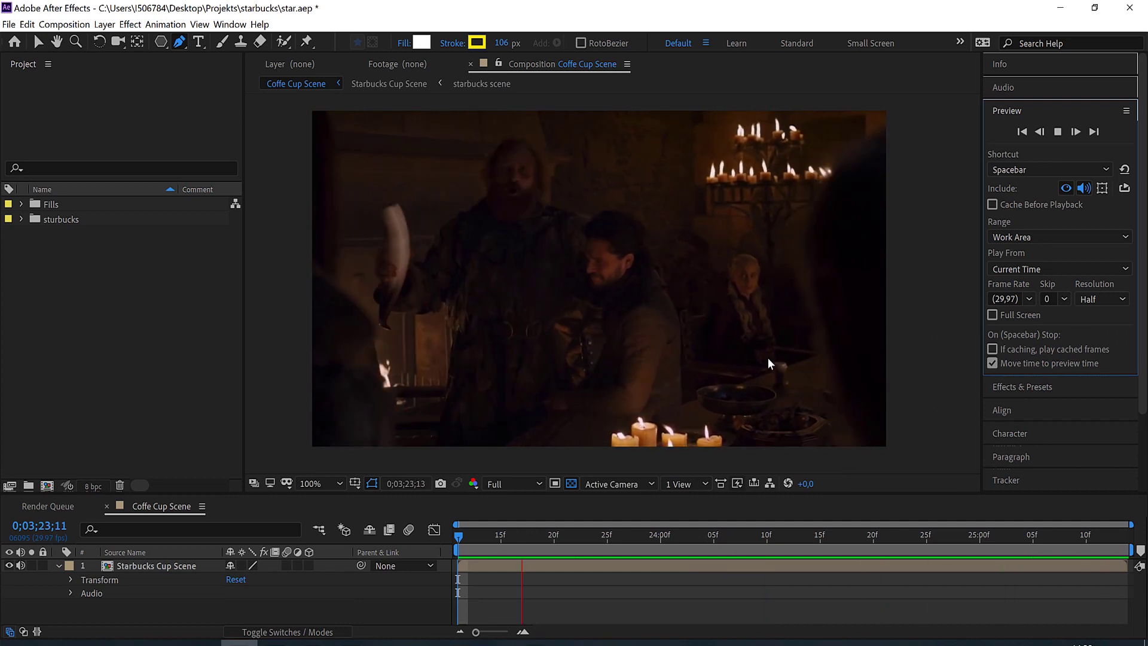
{"action": "key", "text": "space"}
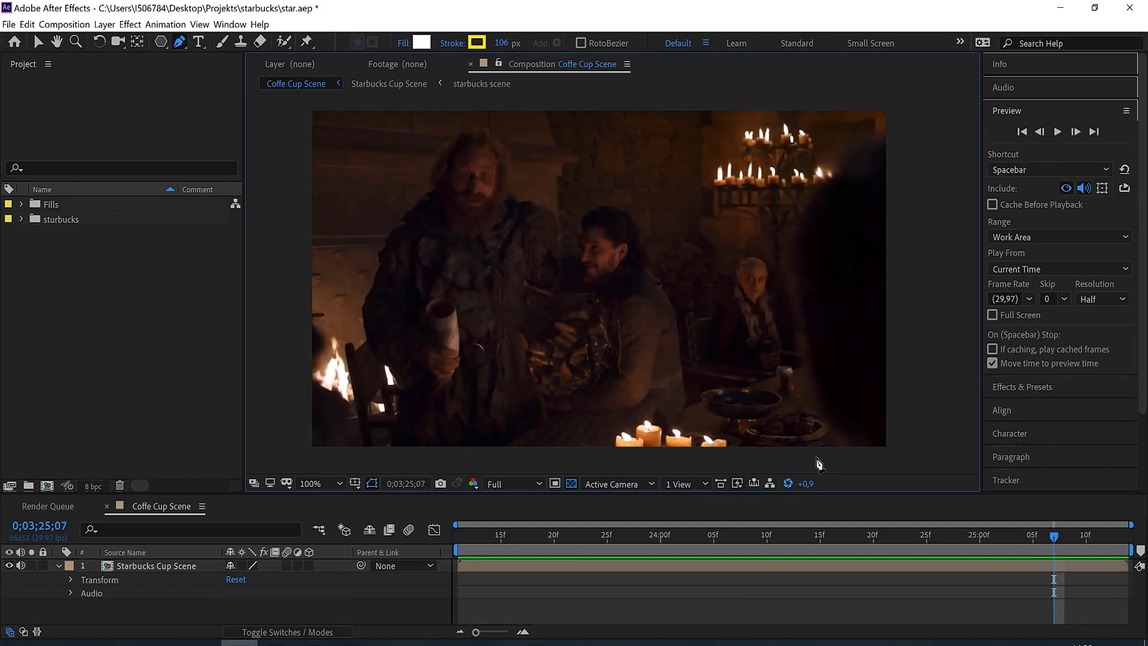
Raise the viewer exposure to +3.3 and move the playhead to 0;03;23;20
{"action": "left_click_drag", "start_coordinate": [807, 483], "coordinate": [823, 483]}
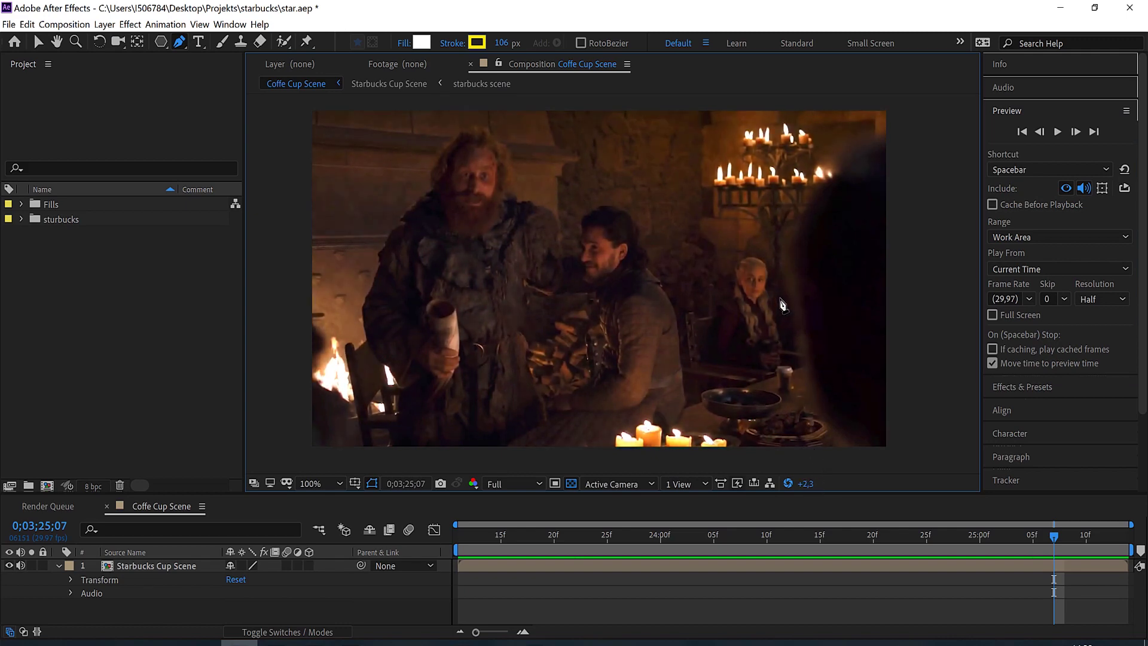
{"action": "left_click", "coordinate": [462, 539]}
{"action": "left_click_drag", "start_coordinate": [461, 544], "coordinate": [552, 557]}
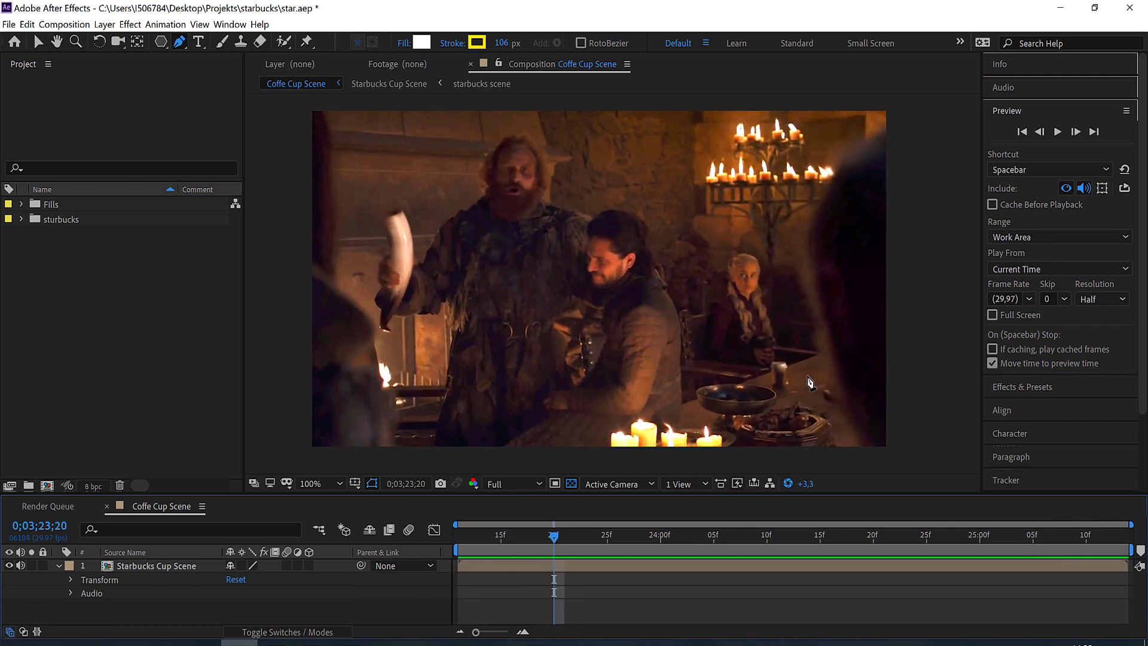
Zoom the viewer to 400% on the coffee cup at the clip's first frame
{"action": "key", "text": "period"}
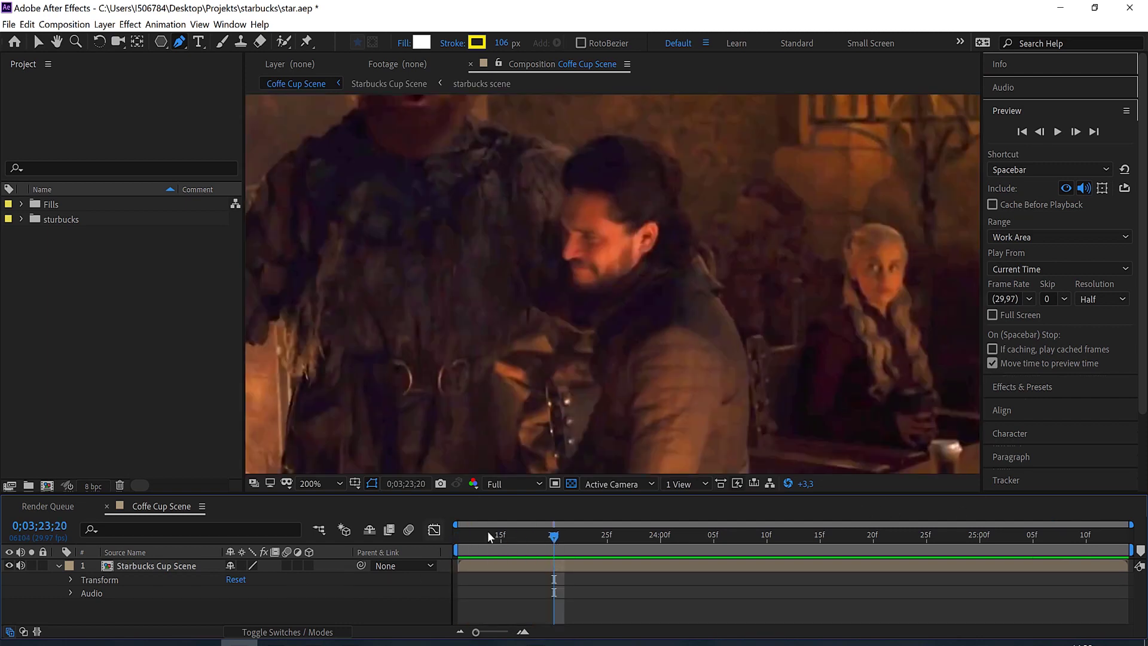
{"action": "left_click", "coordinate": [469, 539]}
{"action": "scroll", "coordinate": [795, 391], "scroll_direction": "right", "scroll_amount": 5}
{"action": "scroll", "coordinate": [795, 391], "scroll_direction": "down", "scroll_amount": 3}
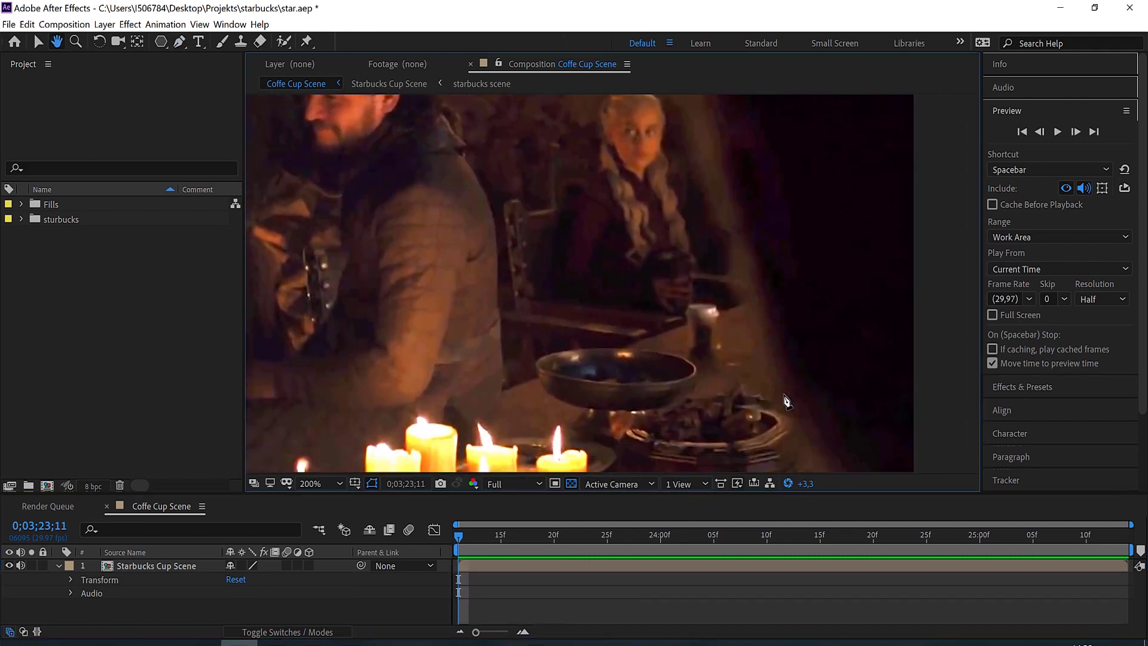
{"action": "key", "text": "period"}
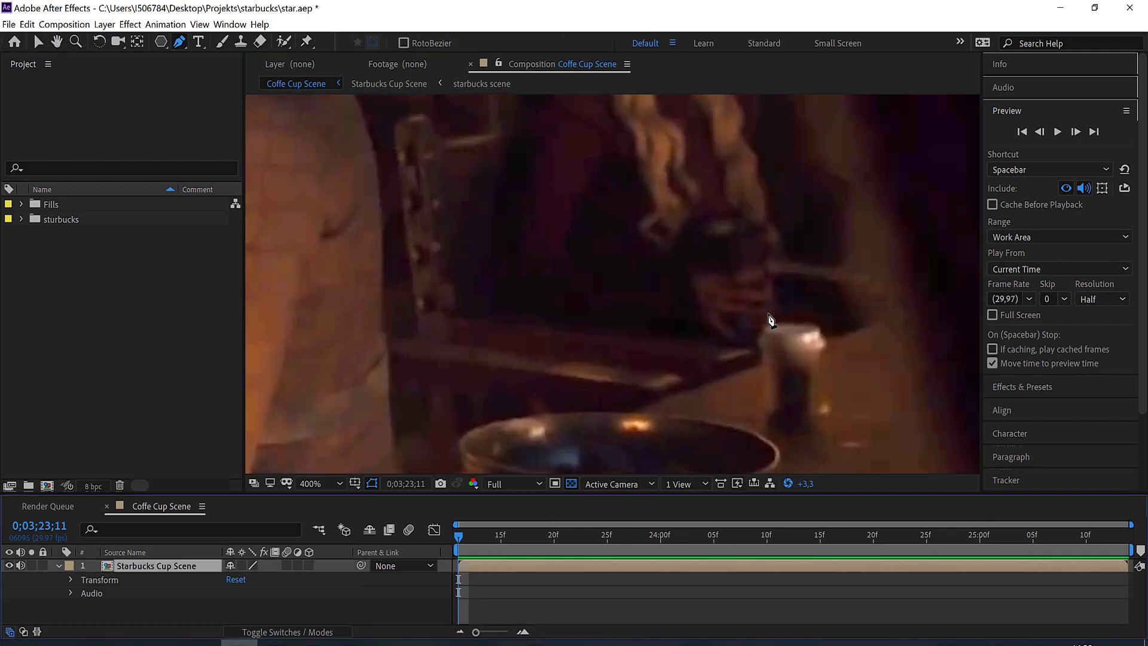
Draw a closed seven-point Pen mask outlining the coffee cup
{"action": "left_click", "coordinate": [768, 314]}
{"action": "left_click", "coordinate": [751, 350]}
{"action": "left_click", "coordinate": [759, 386]}
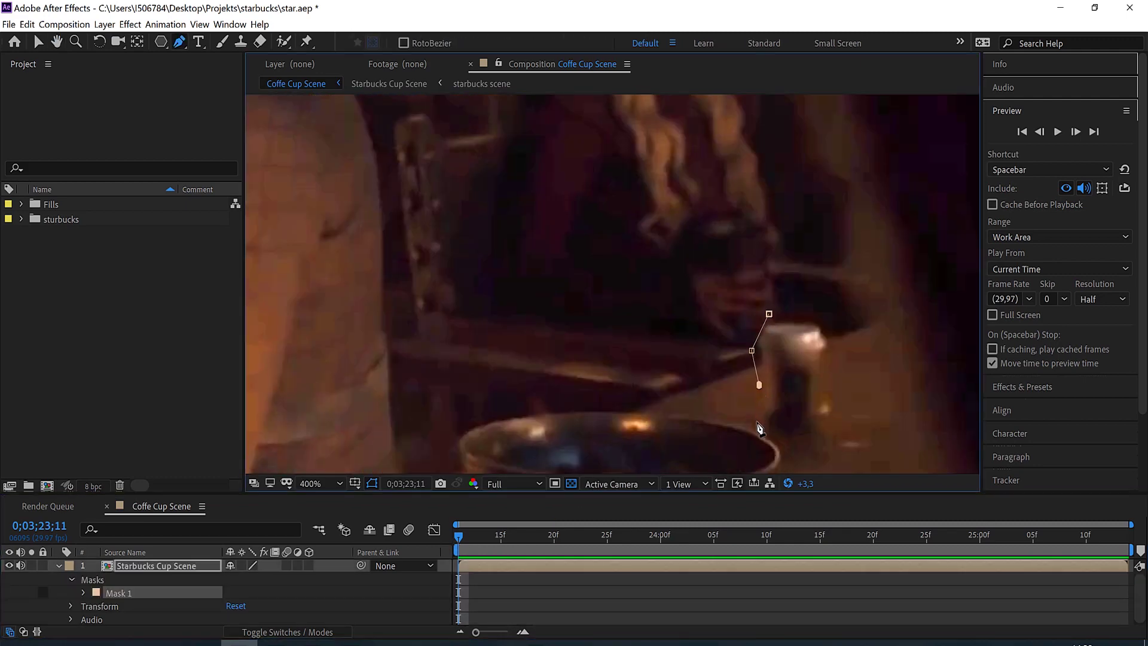
{"action": "left_click", "coordinate": [757, 422]}
{"action": "left_click", "coordinate": [770, 439]}
{"action": "left_click", "coordinate": [782, 453]}
{"action": "left_click", "coordinate": [803, 464]}
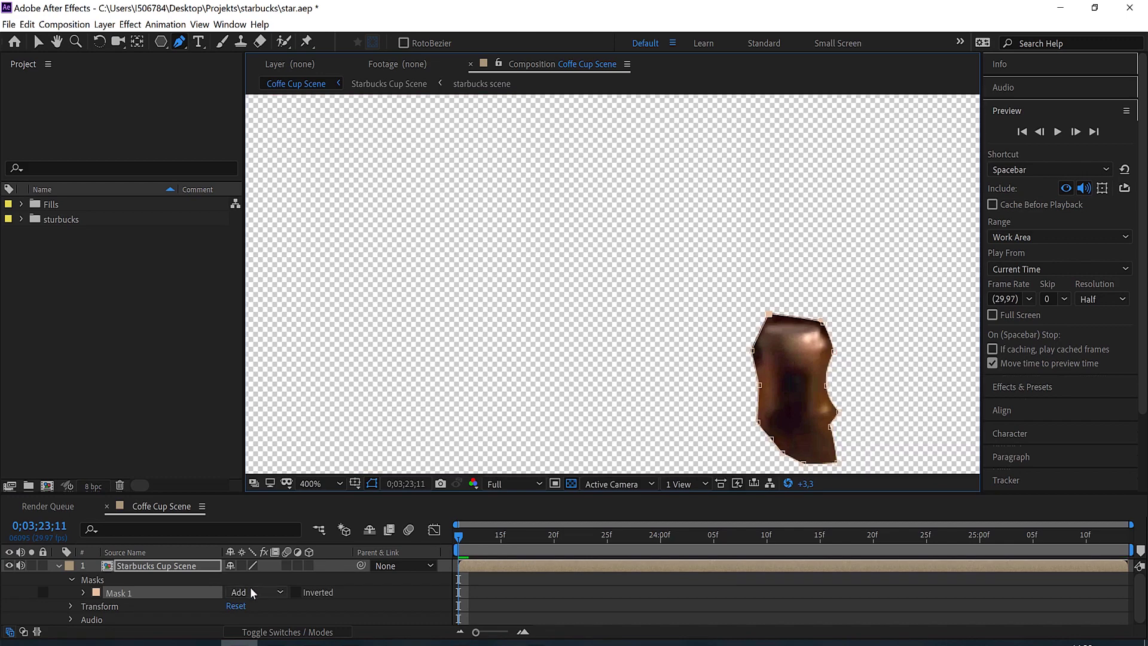
{"action": "left_click", "coordinate": [254, 592]}
Set Mask 1 to None, nudge its top point left, and bring up the Tracker panel
{"action": "left_click", "coordinate": [254, 492]}
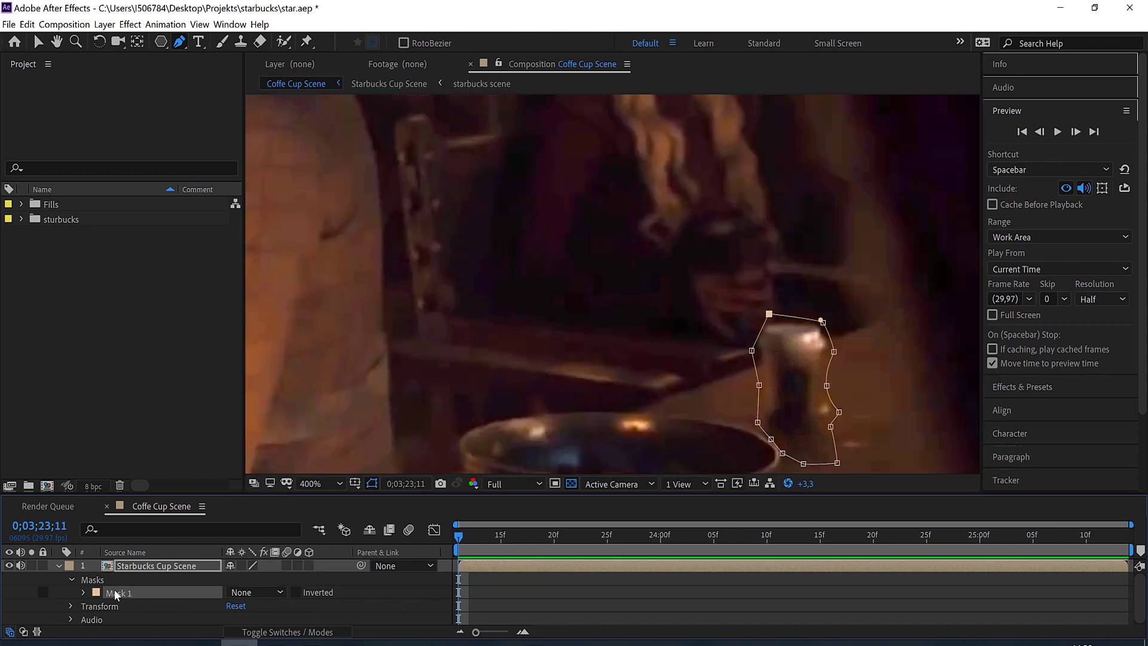
{"action": "left_click_drag", "start_coordinate": [769, 315], "coordinate": [766, 315]}
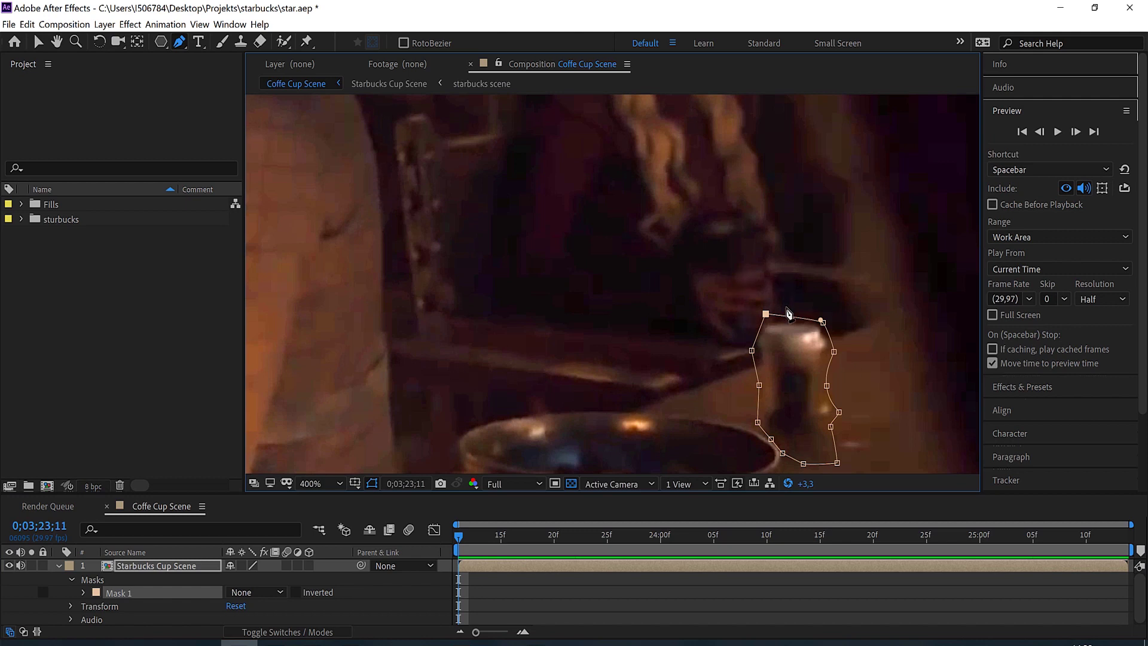
{"action": "left_click", "coordinate": [393, 612]}
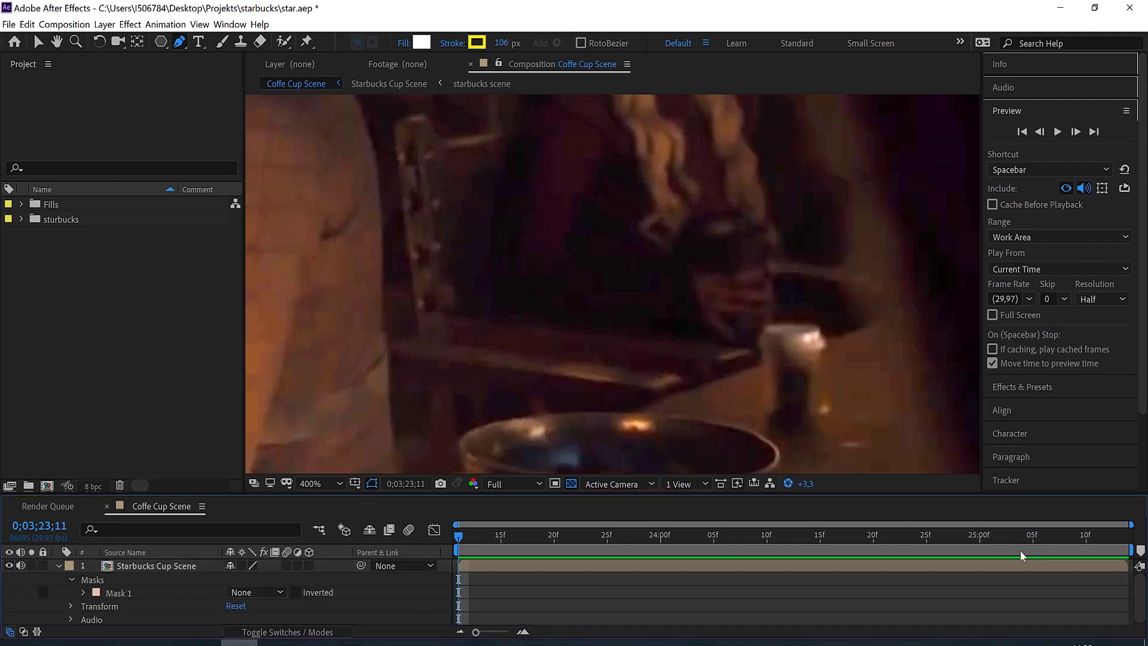
{"action": "left_click", "coordinate": [1007, 478]}
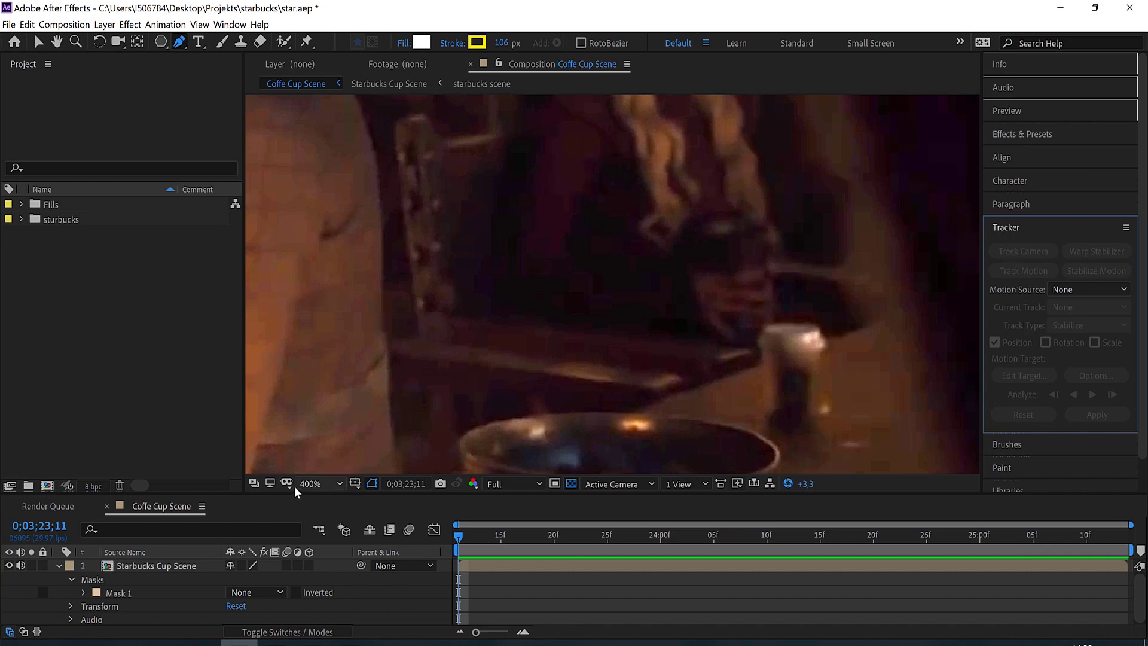
Track Mask 1 forward with Position, Scale & Rotation, then zoom back to 200%
{"action": "left_click", "coordinate": [117, 593]}
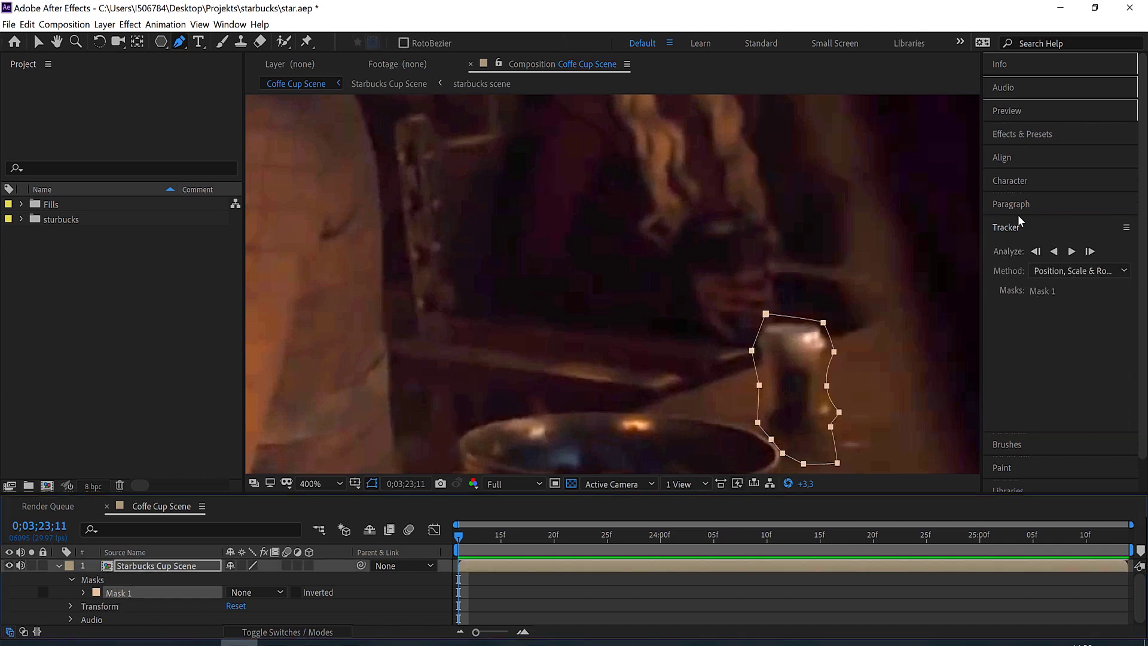
{"action": "left_click", "coordinate": [1071, 252]}
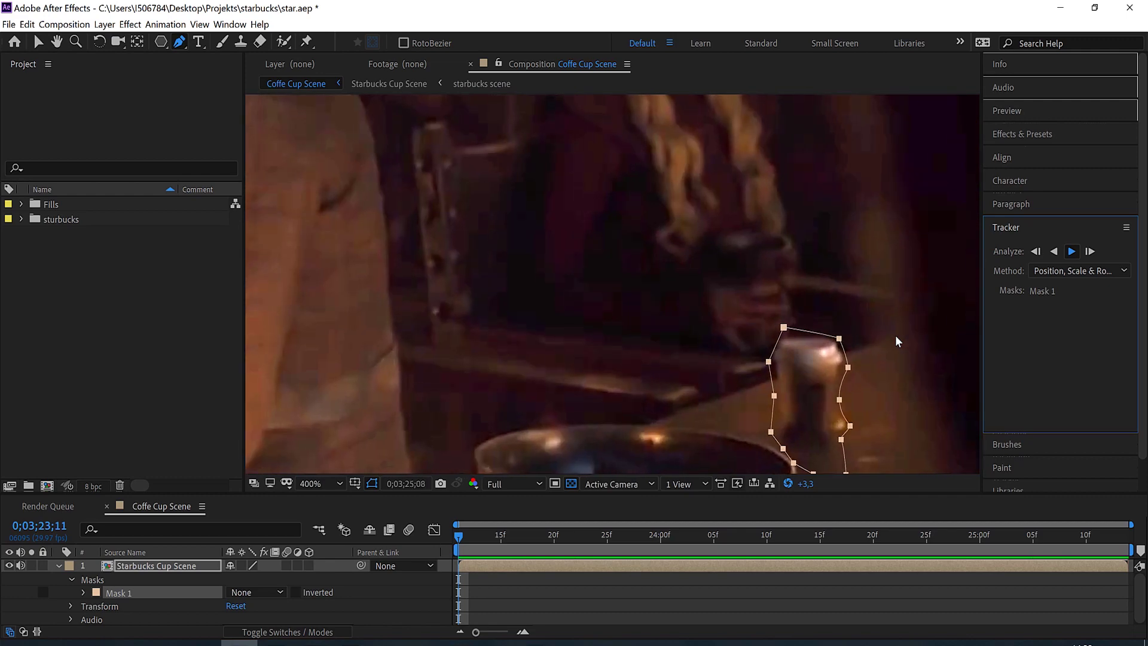
{"action": "key", "text": "comma"}
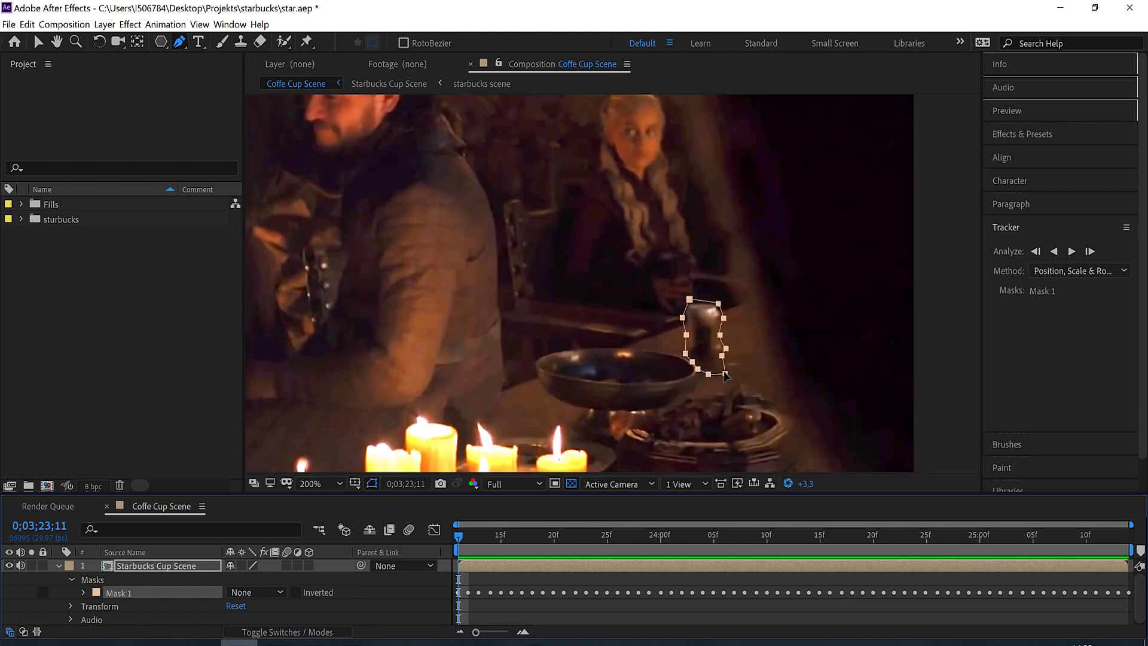
Search Effects & Presets for 'conten', then look for Content-Aware Fill in the Window menu
{"action": "left_click", "coordinate": [1045, 141]}
{"action": "type", "text": "conten"}
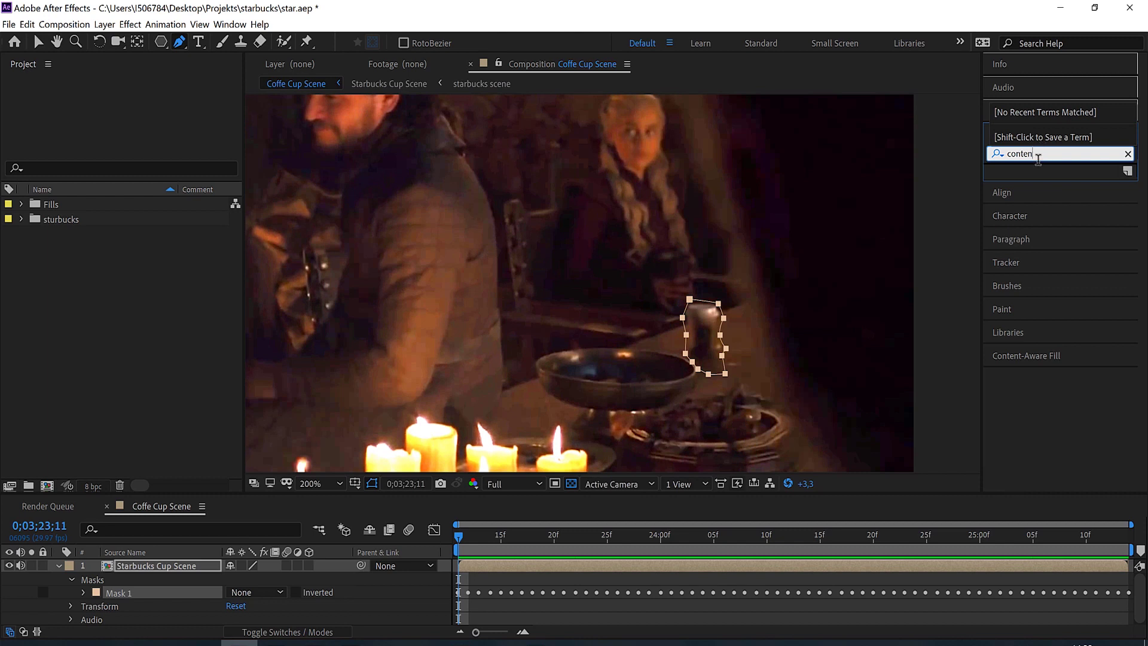
{"action": "left_click", "coordinate": [1000, 155]}
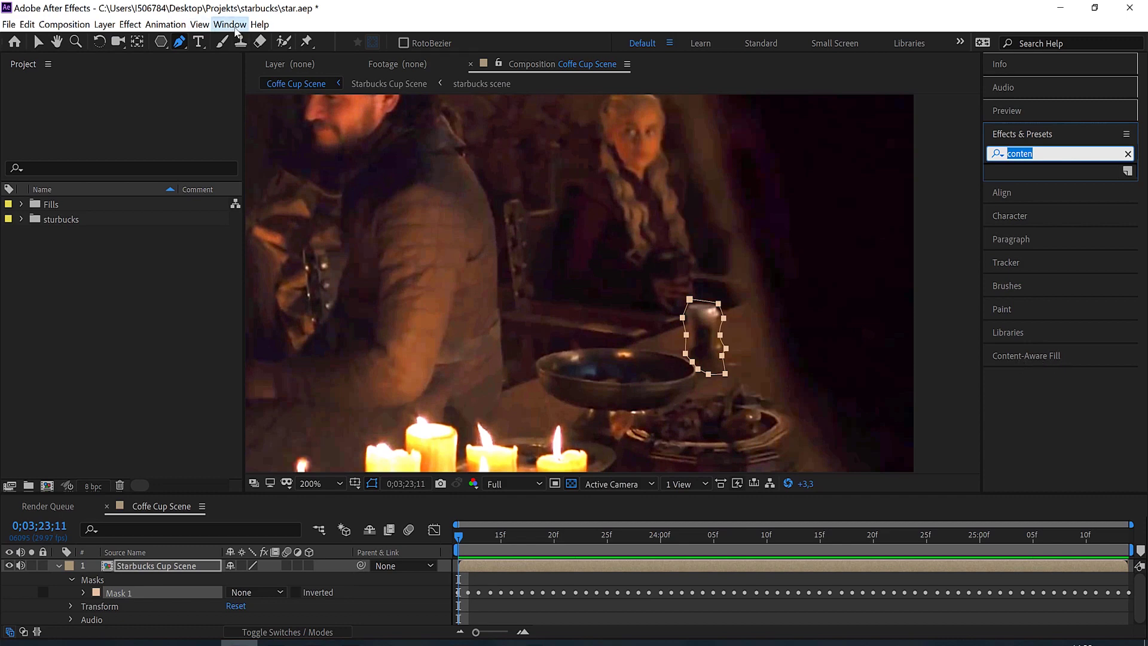
{"action": "left_click", "coordinate": [229, 24]}
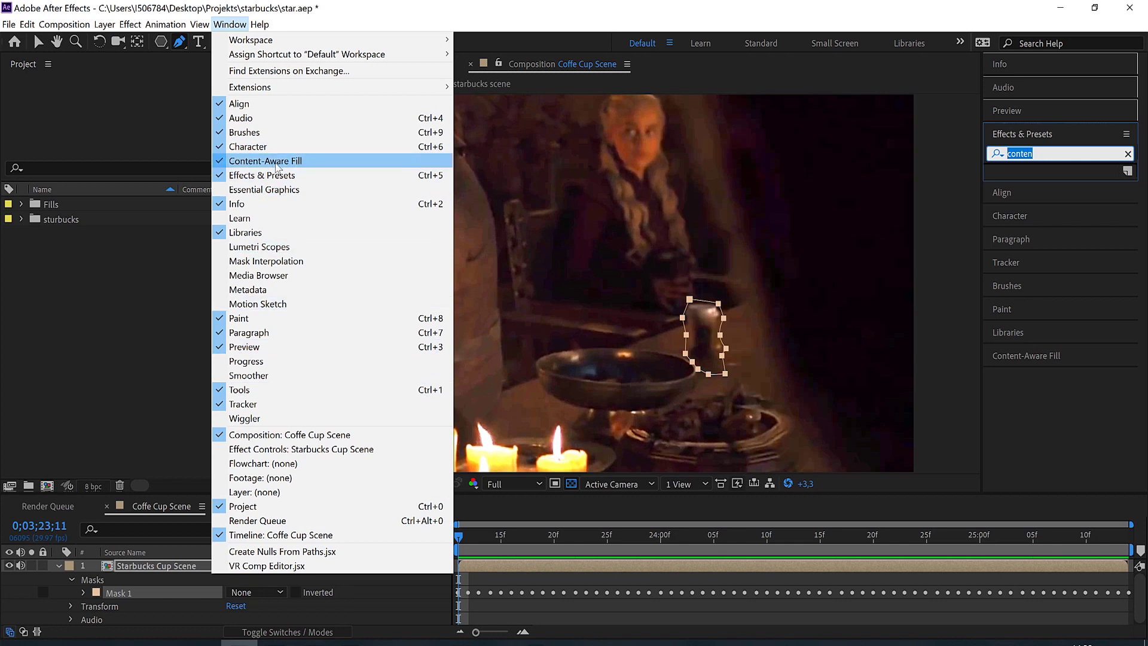
Set Mask 1 to Subtract and dock the Content-Aware Fill panel beside the viewer
{"action": "left_click", "coordinate": [1024, 359]}
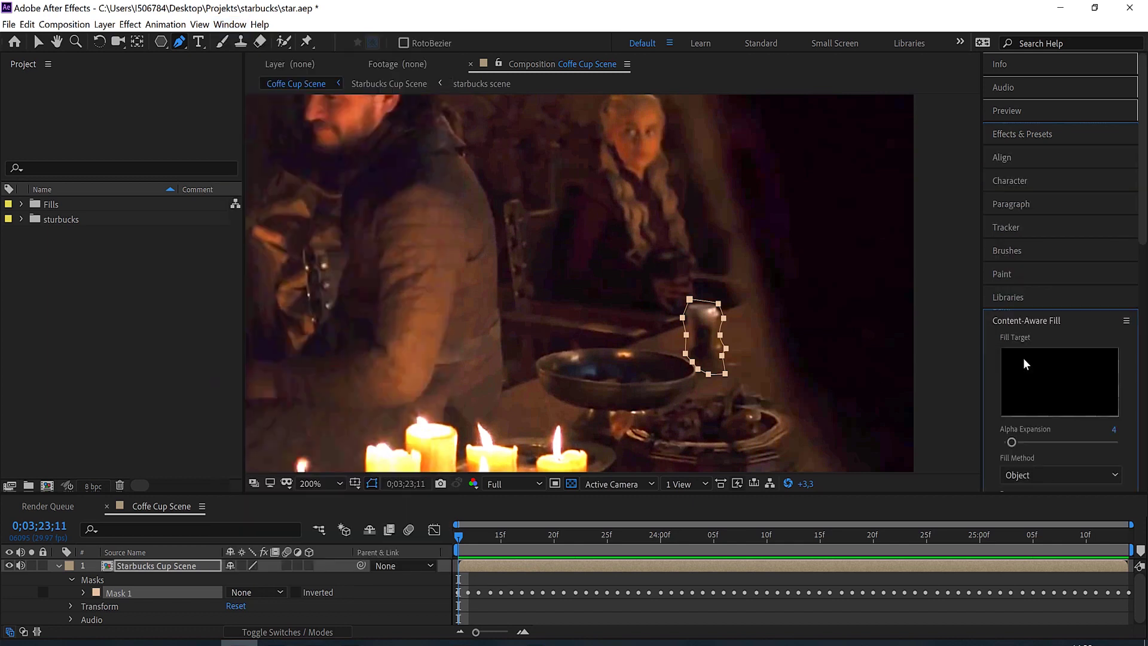
{"action": "left_click", "coordinate": [251, 592]}
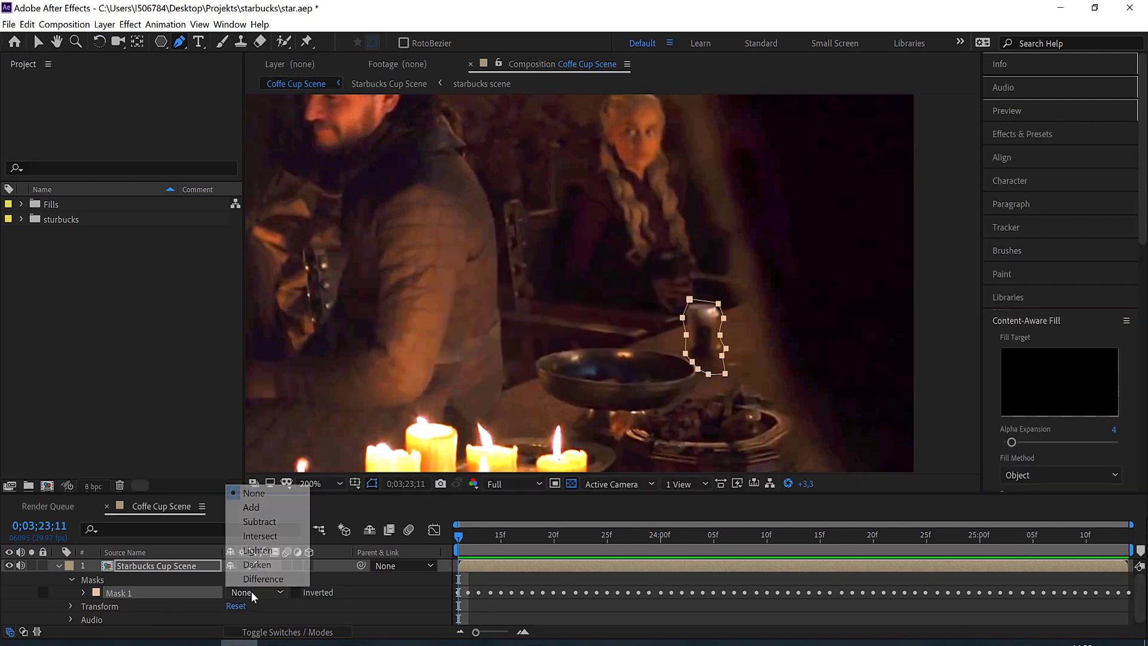
{"action": "left_click", "coordinate": [266, 522]}
{"action": "left_click_drag", "start_coordinate": [1009, 325], "coordinate": [255, 141]}
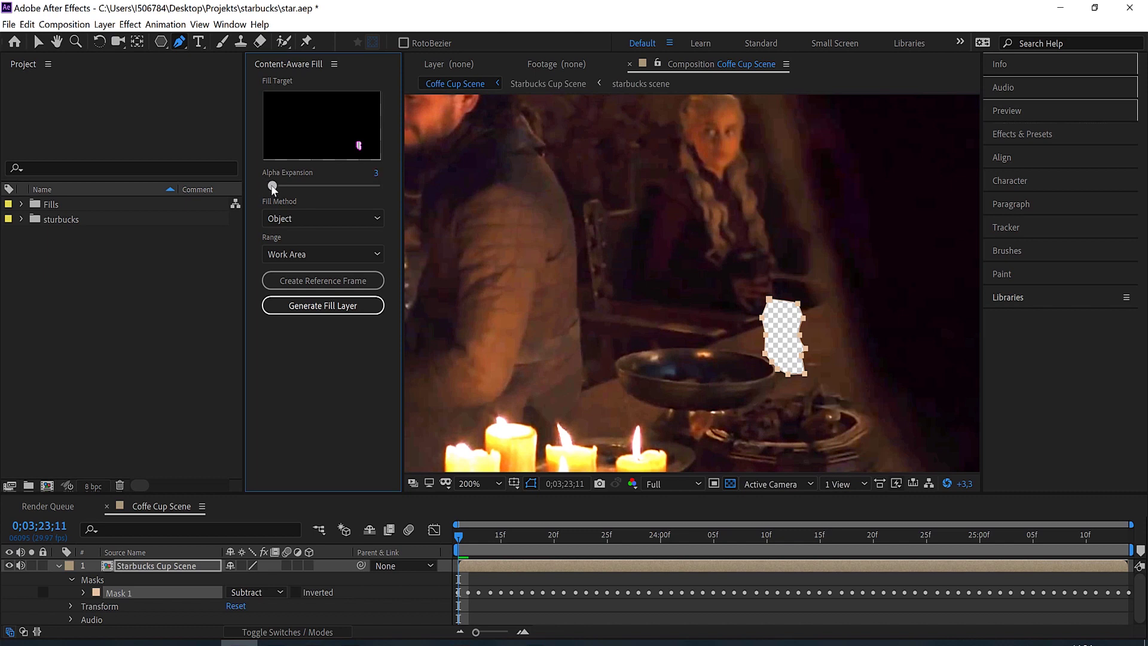
Lower Alpha Expansion to 2 and generate the Fill [00-62].PSD layer
{"action": "left_click_drag", "start_coordinate": [273, 189], "coordinate": [271, 189]}
{"action": "left_click", "coordinate": [341, 310]}
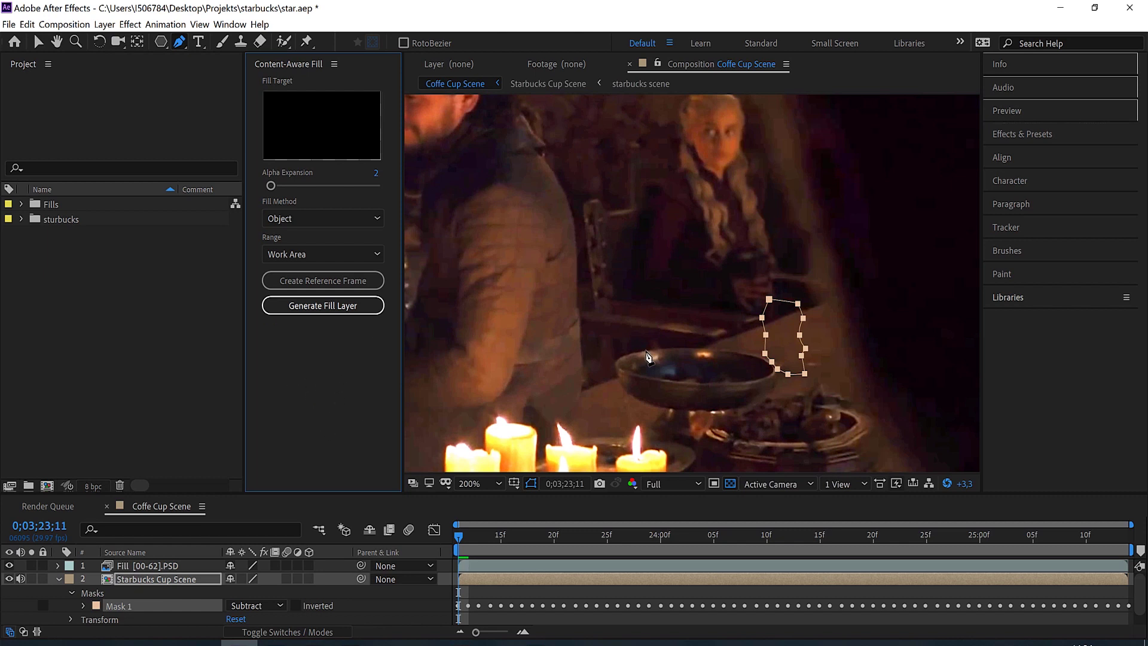
Zoom to 100%, hide the mask, play the cup-free scene, and reset exposure to +0.0
{"action": "key", "text": "comma"}
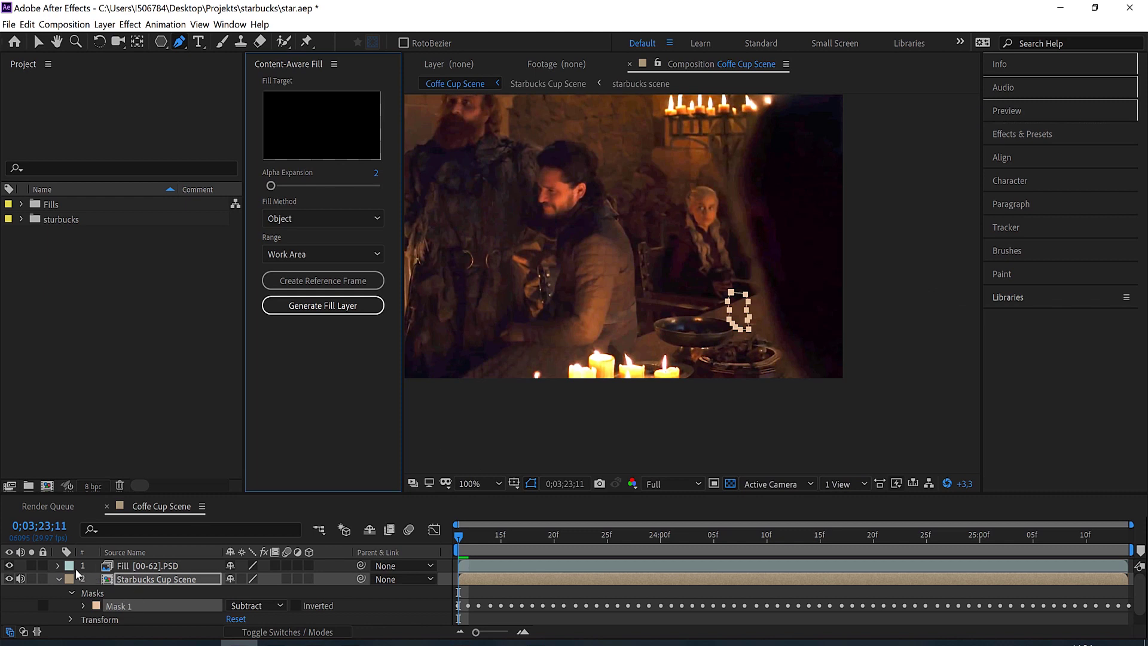
{"action": "left_click", "coordinate": [58, 578]}
{"action": "key", "text": "h"}
{"action": "left_click_drag", "start_coordinate": [597, 283], "coordinate": [603, 292]}
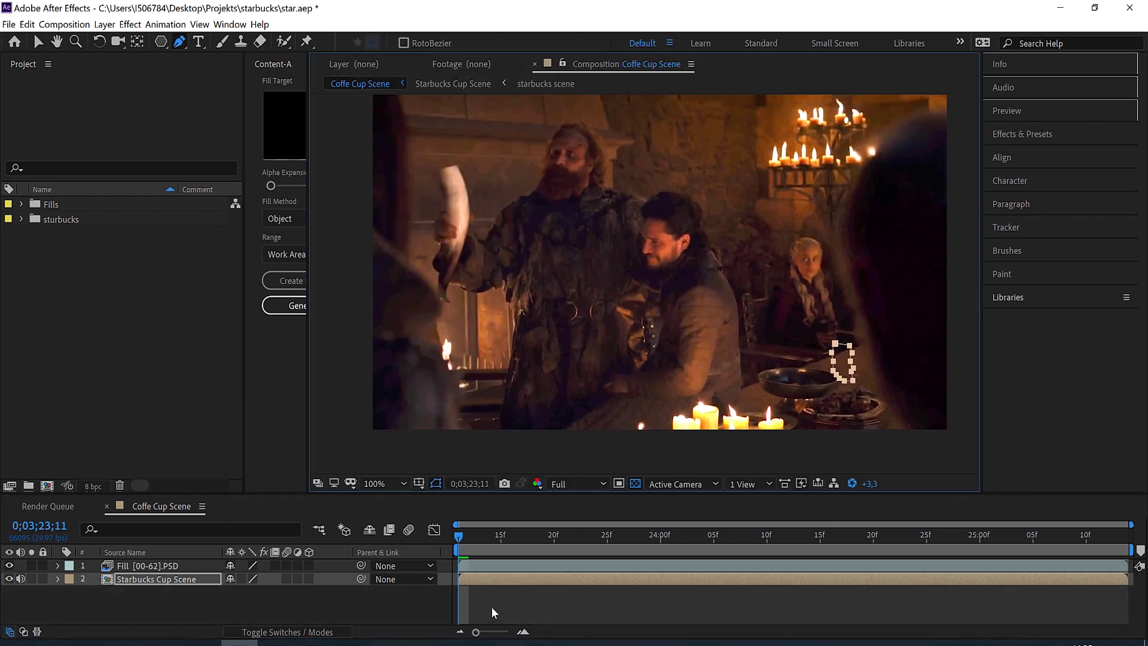
{"action": "left_click", "coordinate": [492, 606]}
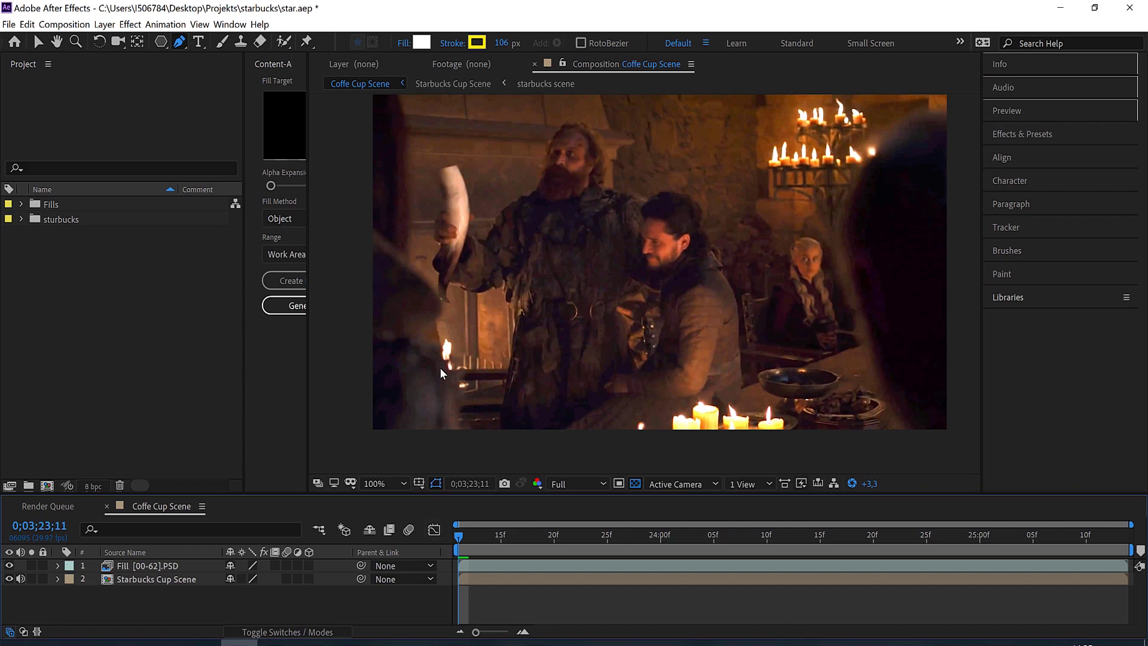
{"action": "key", "text": "space"}
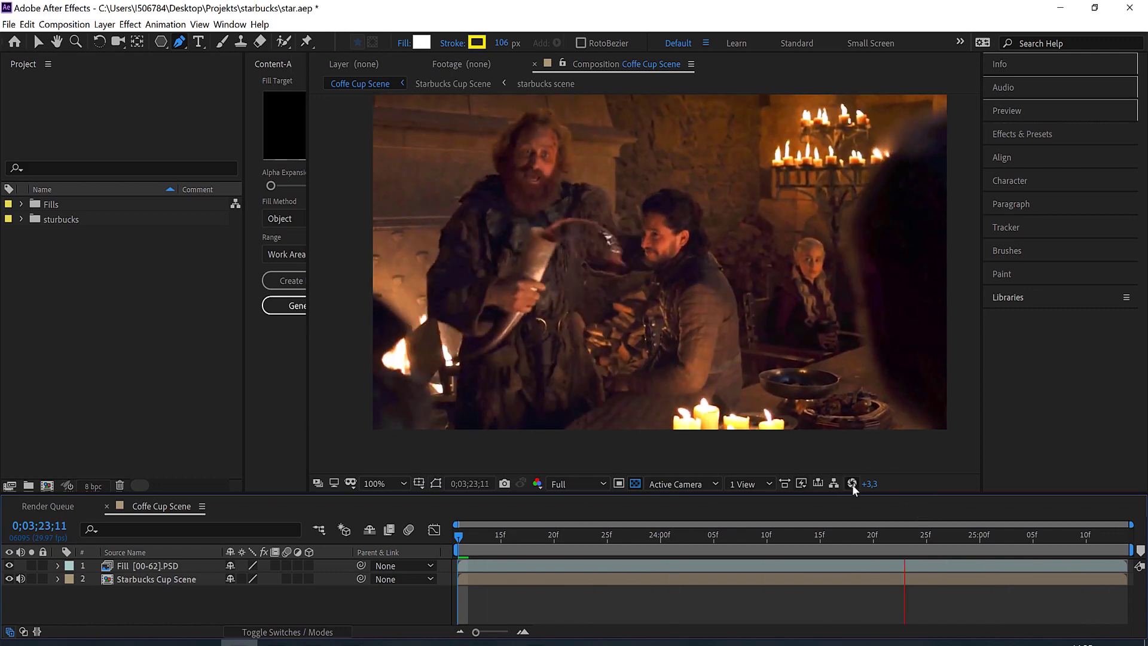
{"action": "left_click", "coordinate": [852, 484]}
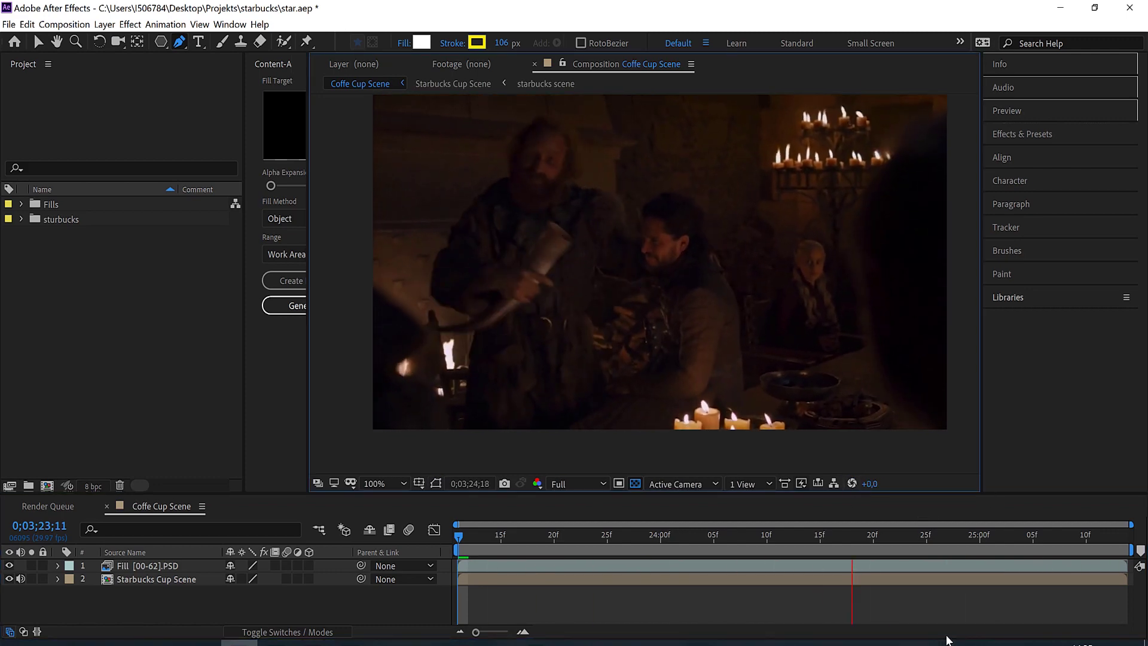